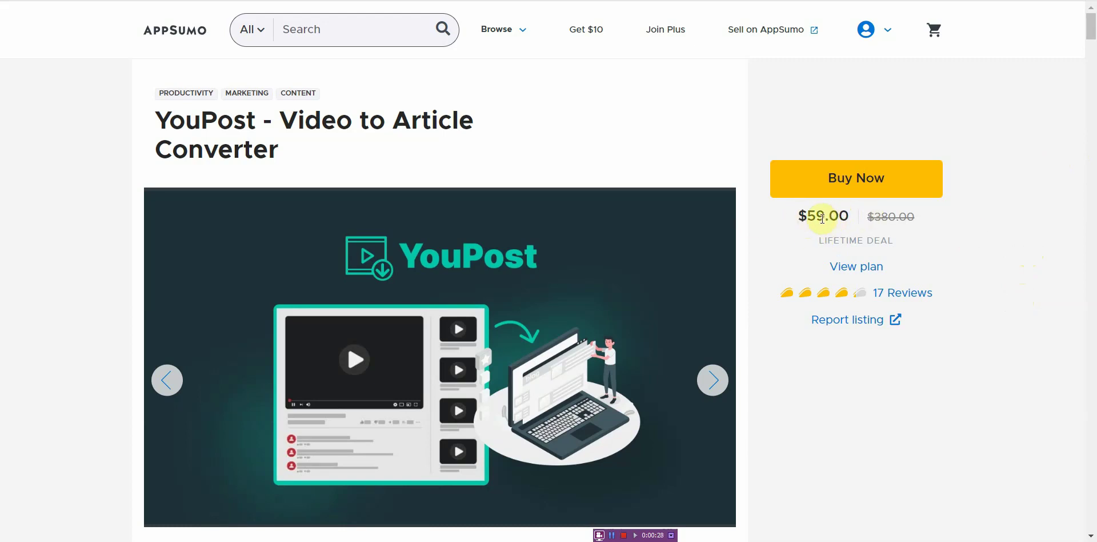
- Rerun the 'youpost review' YouTube search and convert the '5 BEST Instagram APPS' video with YouPost
drag(1093, 34, 1092, 64)
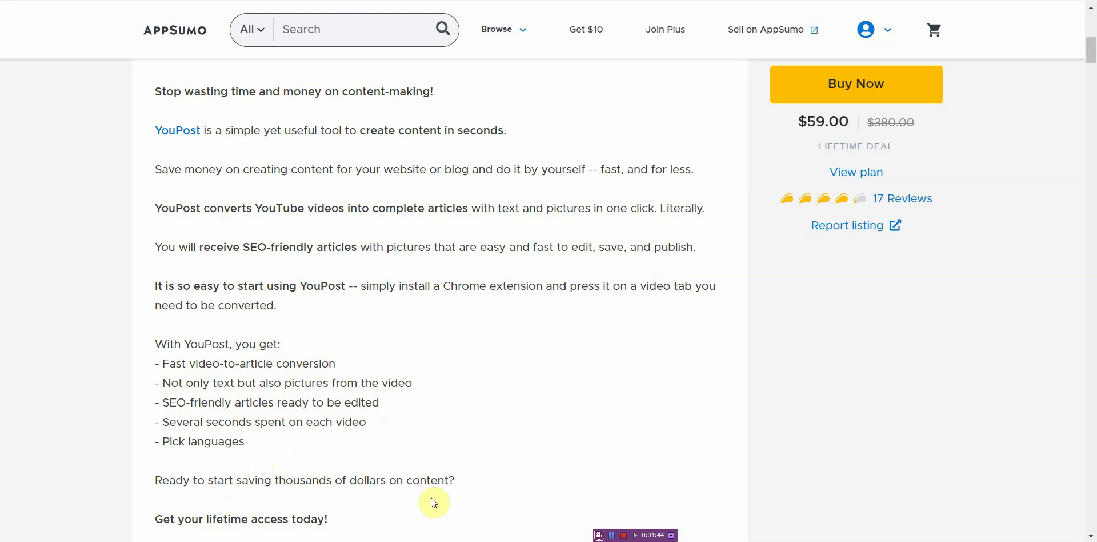
drag(1092, 63, 1093, 82)
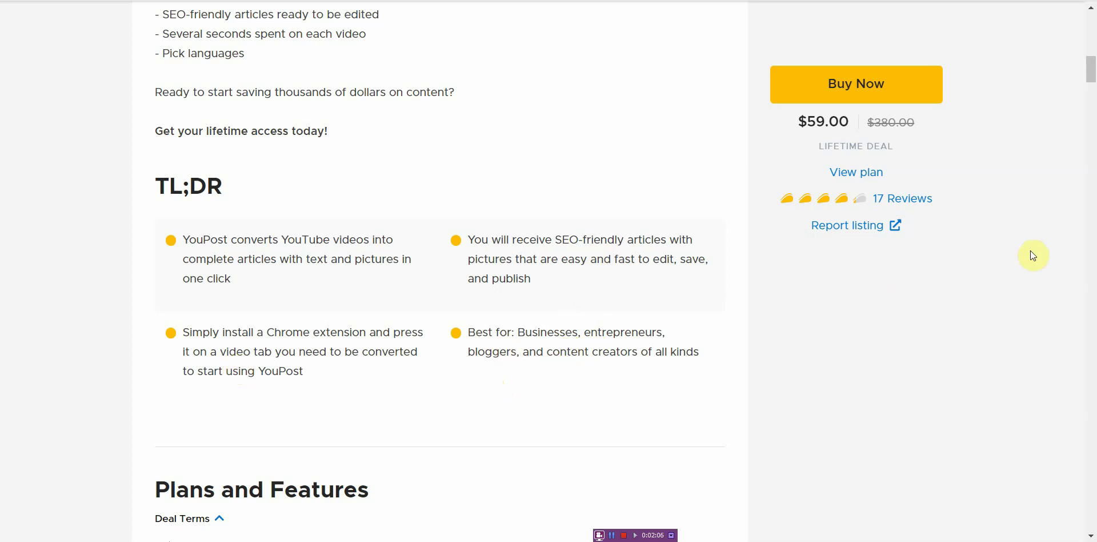
drag(1087, 86, 1093, 107)
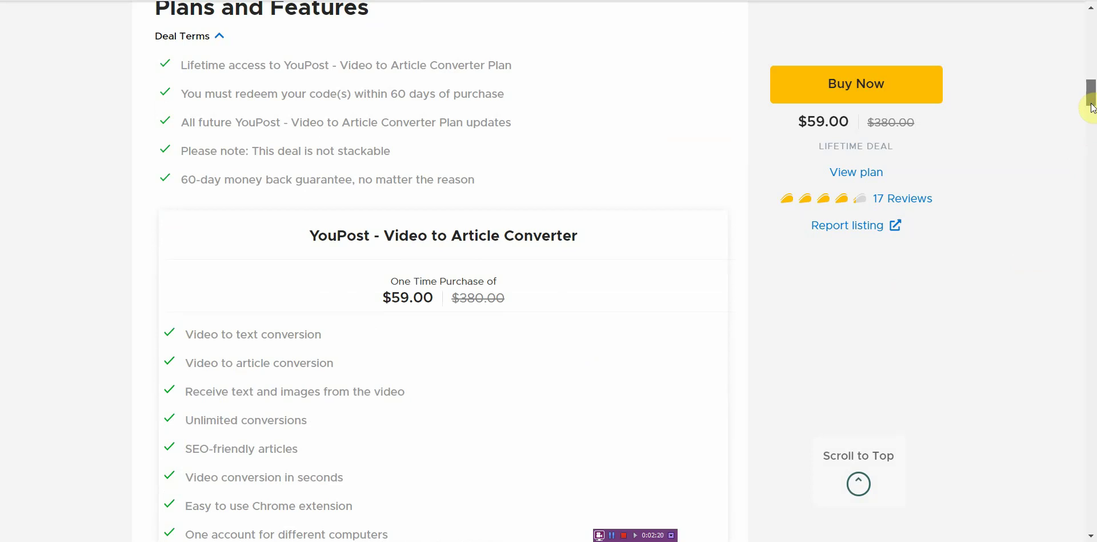
drag(1092, 108, 1092, 111)
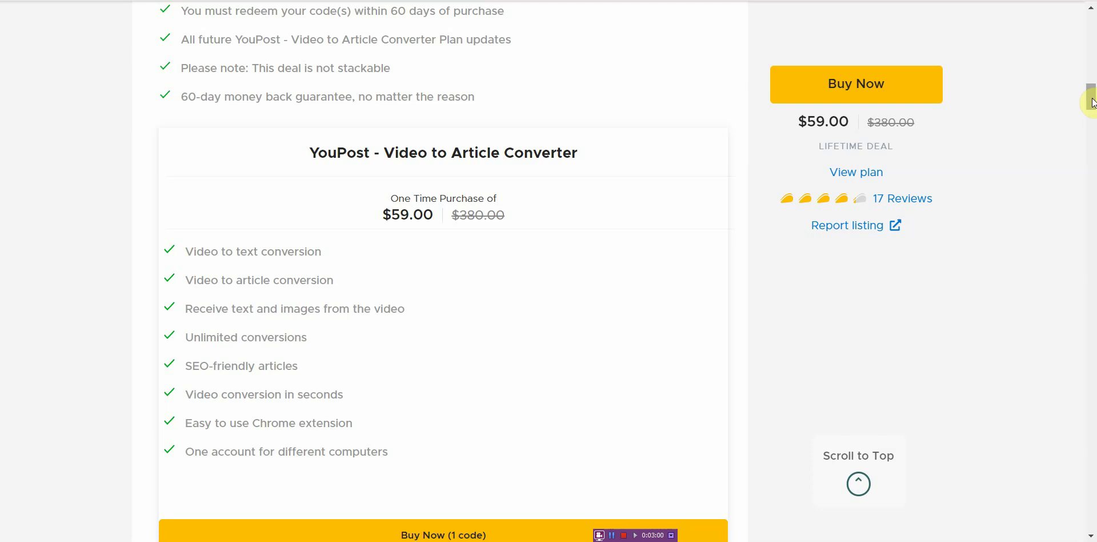
drag(1093, 103, 1081, 35)
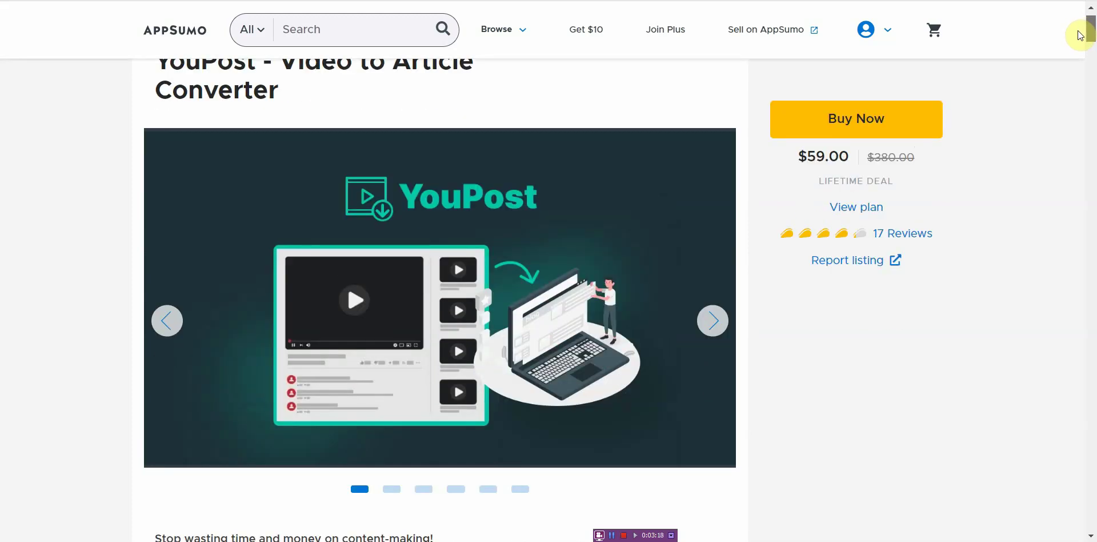
drag(1081, 35, 1078, 32)
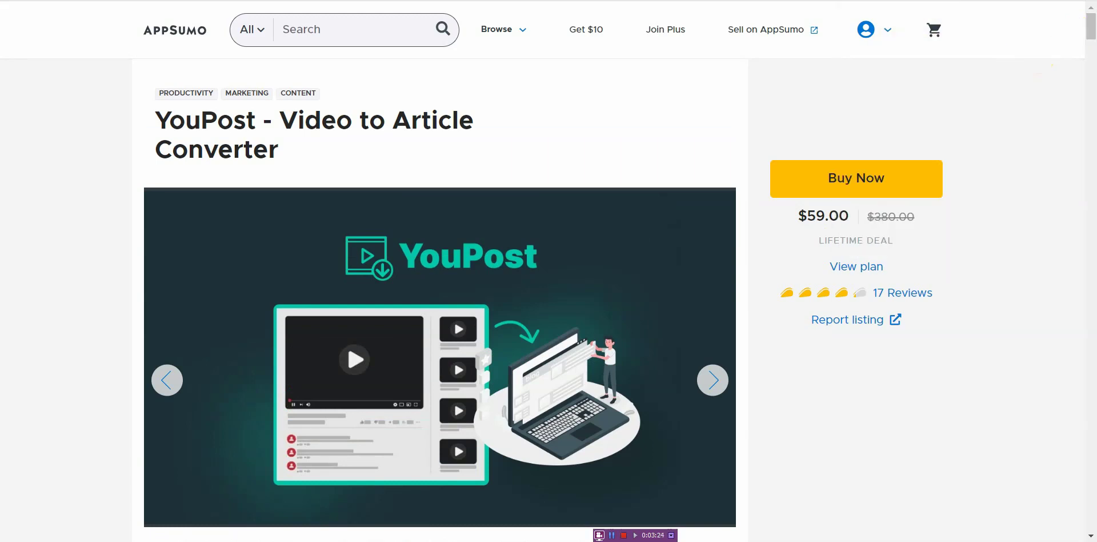
click(915, 1)
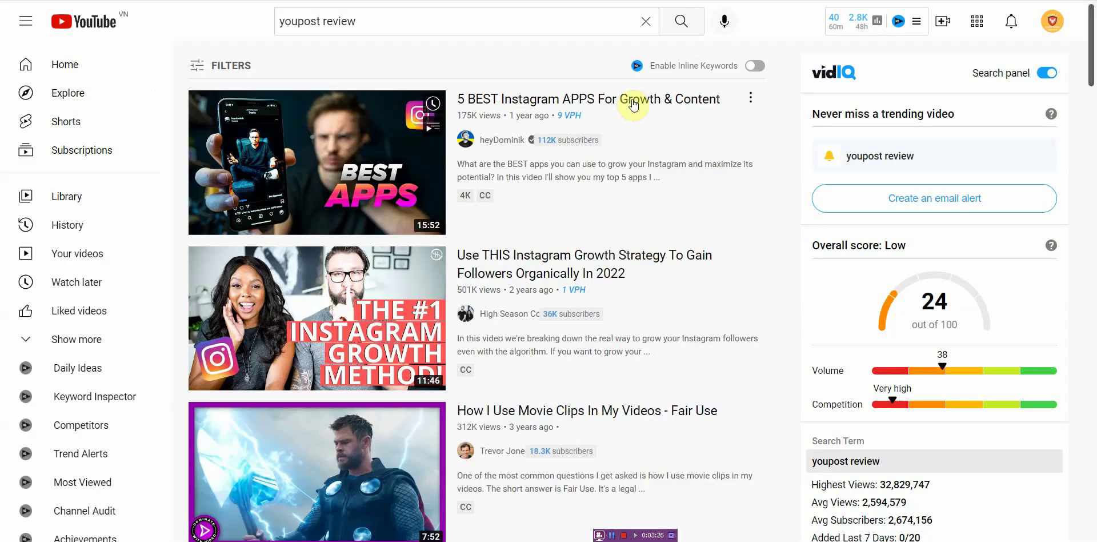
click(685, 21)
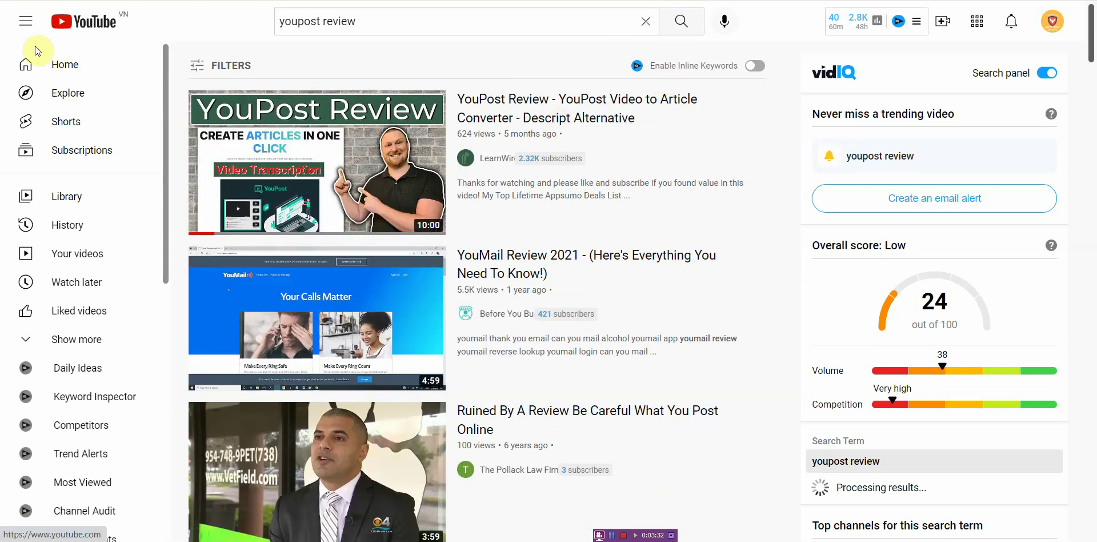
click(14, 1)
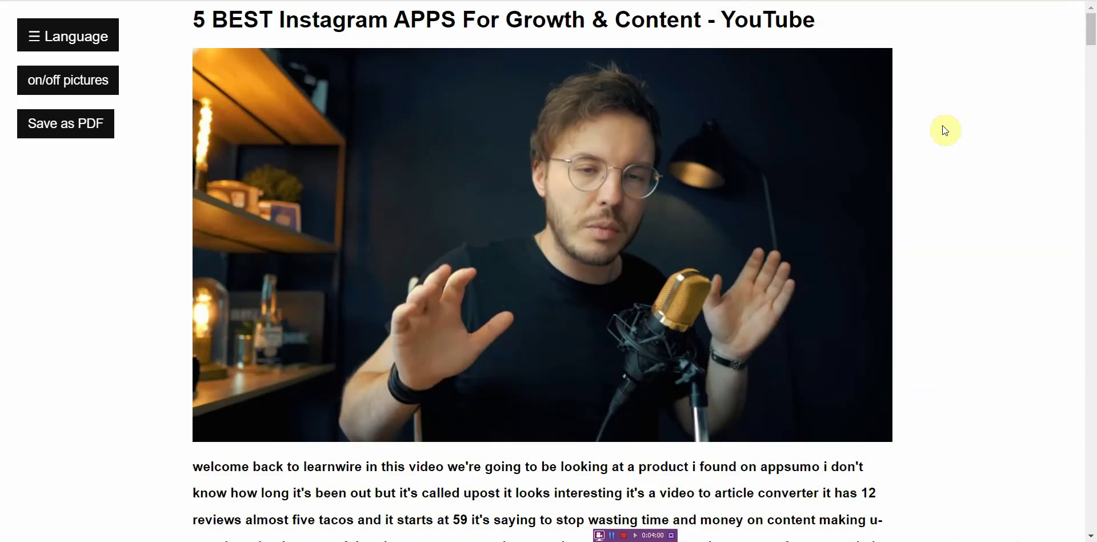
click(81, 36)
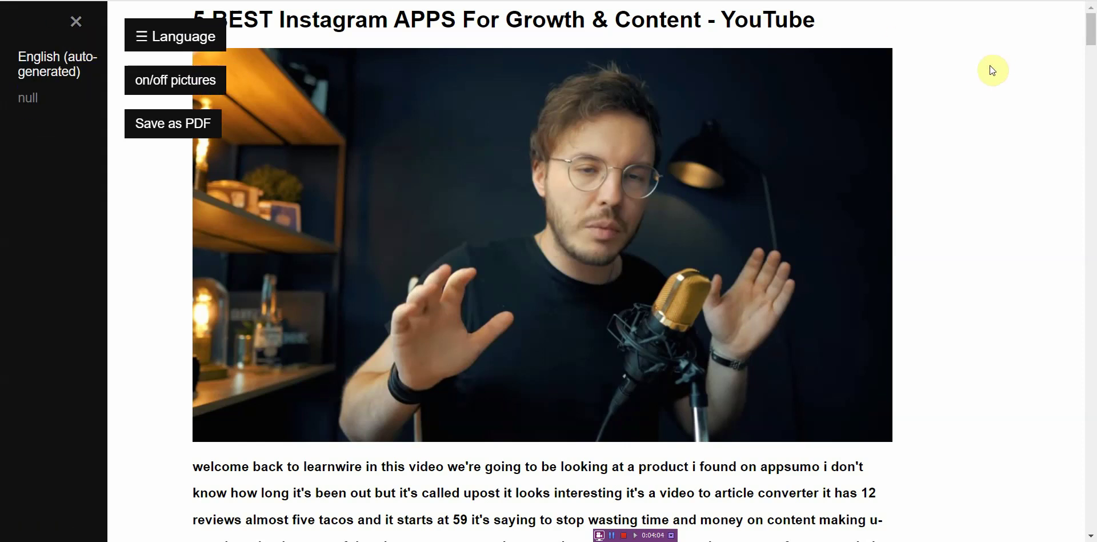
click(158, 38)
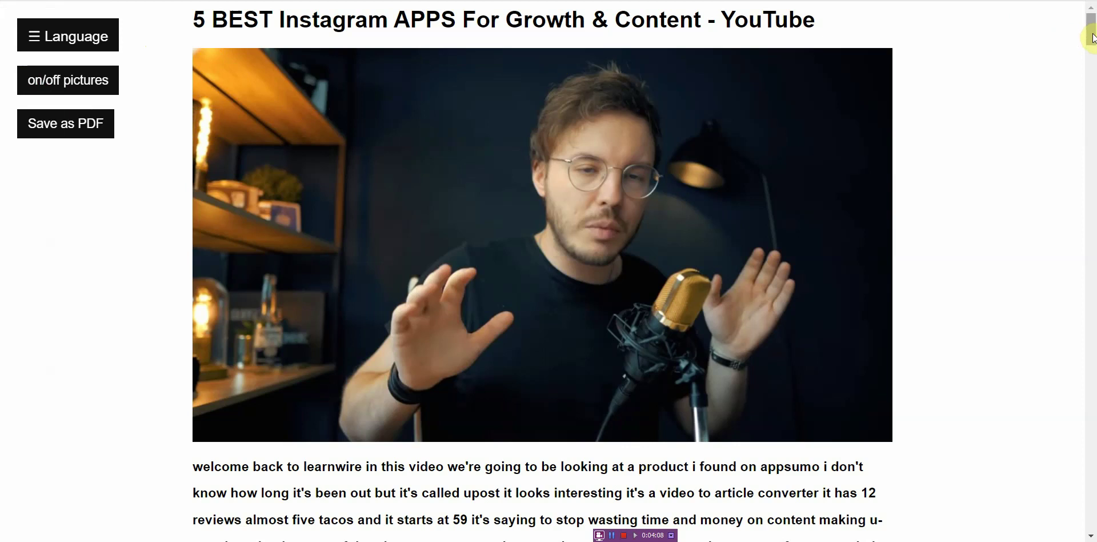
drag(1092, 33, 1092, 61)
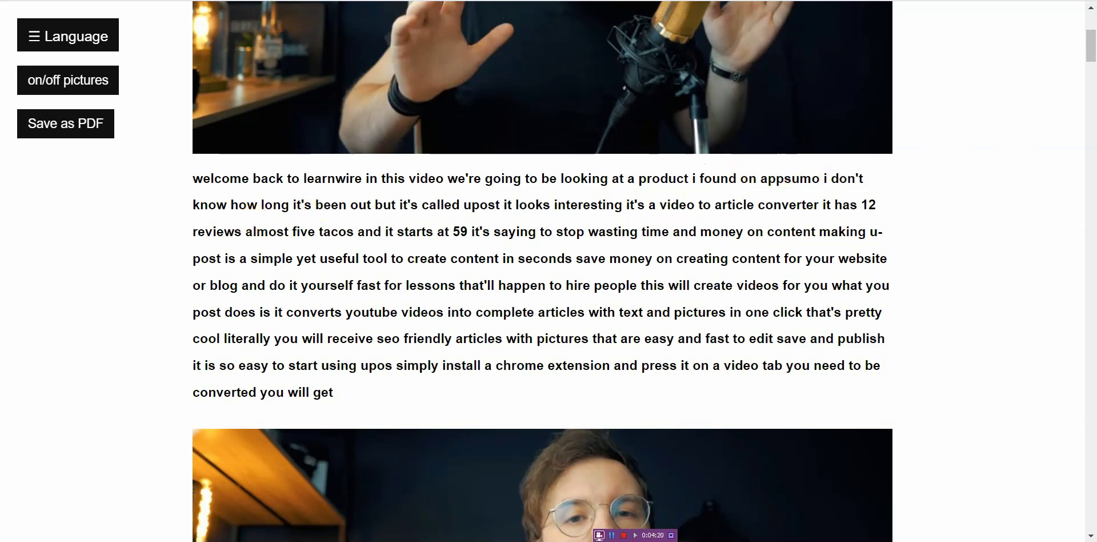
drag(1093, 48, 1089, 70)
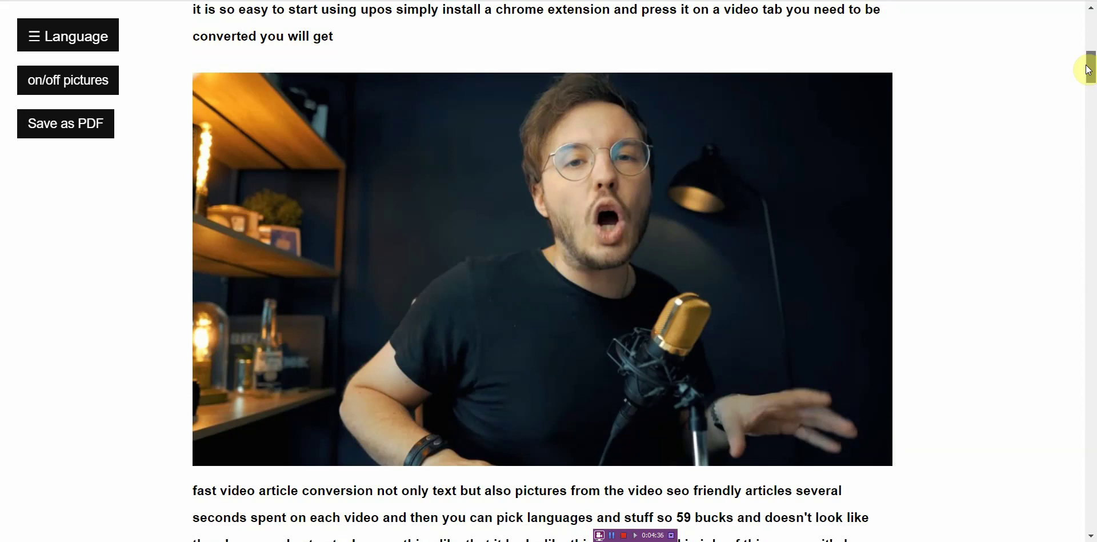
drag(1089, 70, 1088, 86)
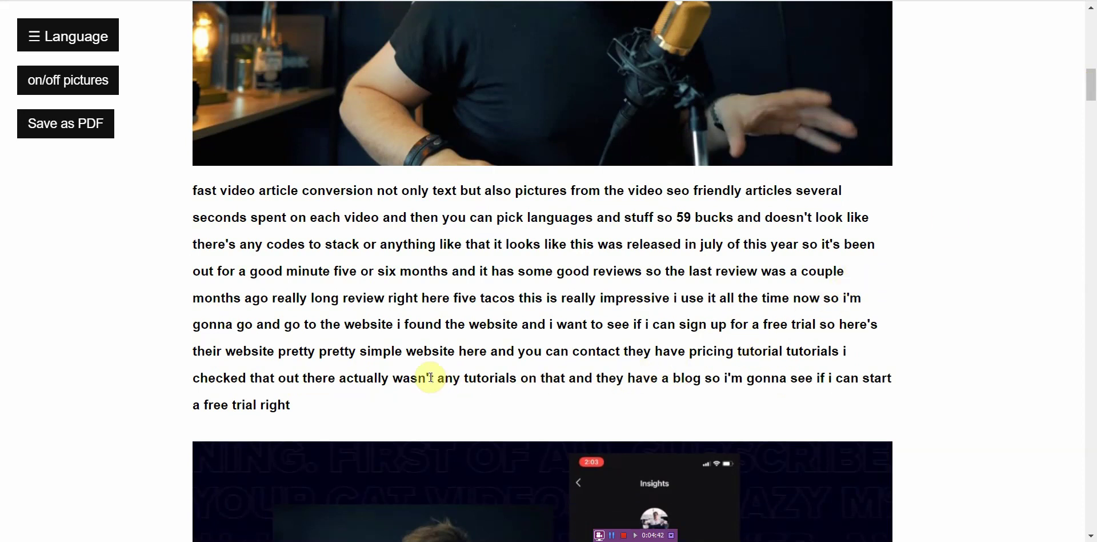
drag(1090, 84, 1090, 111)
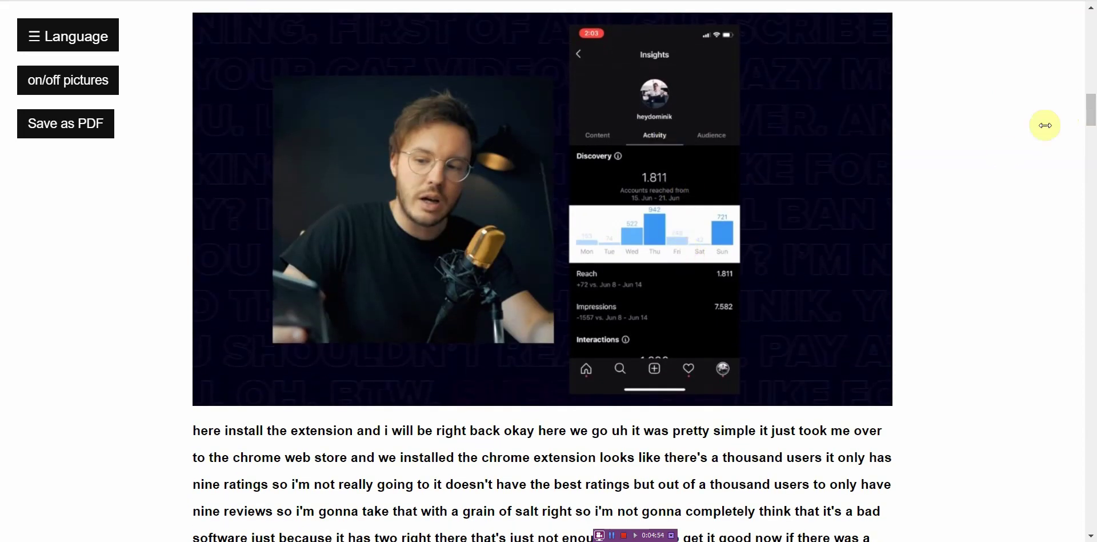
drag(1092, 105, 1051, 7)
click(96, 41)
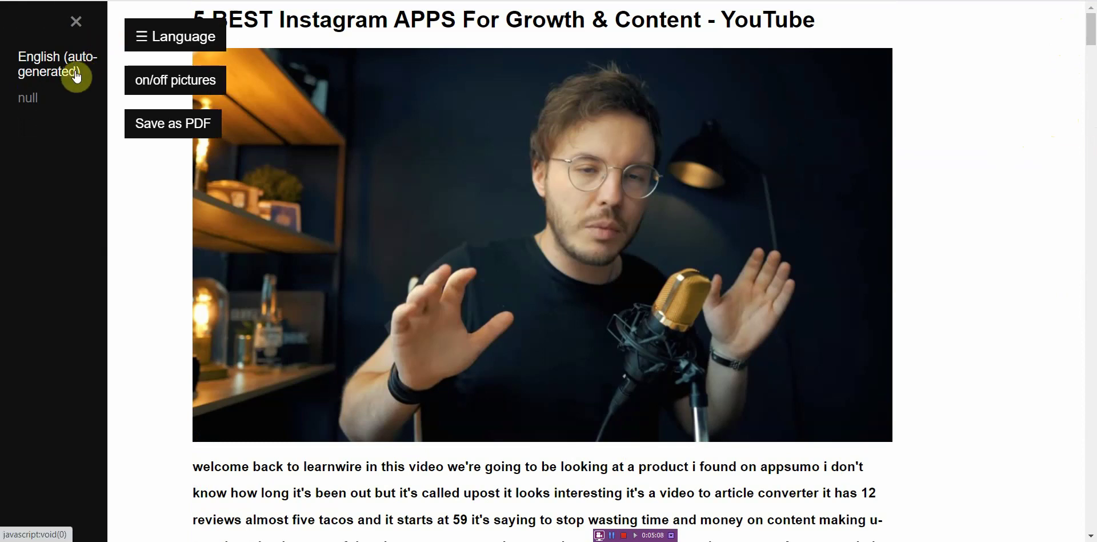
click(196, 89)
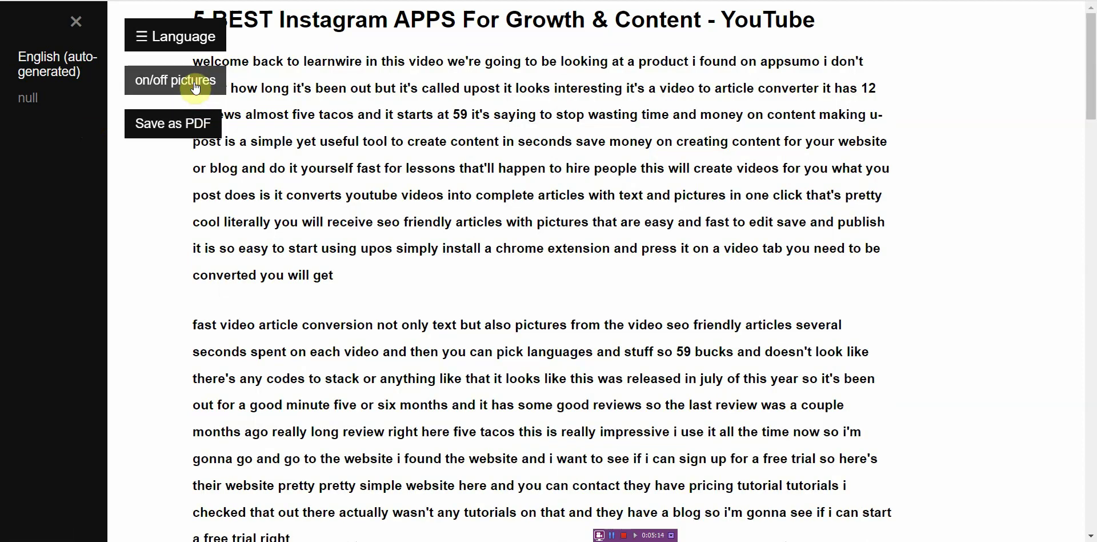
drag(1092, 66, 664, 115)
click(201, 86)
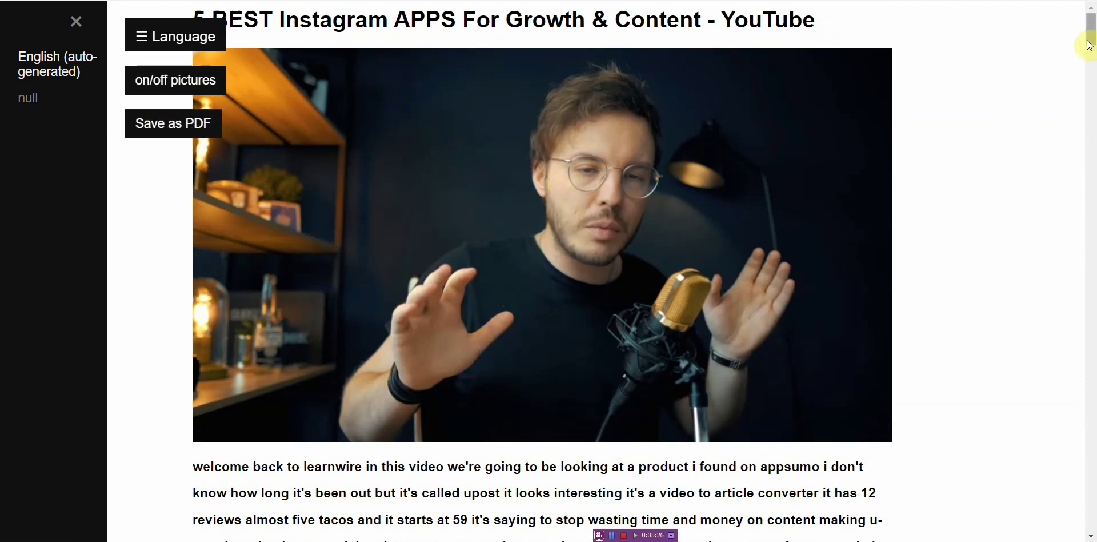
drag(1091, 43, 1074, 1)
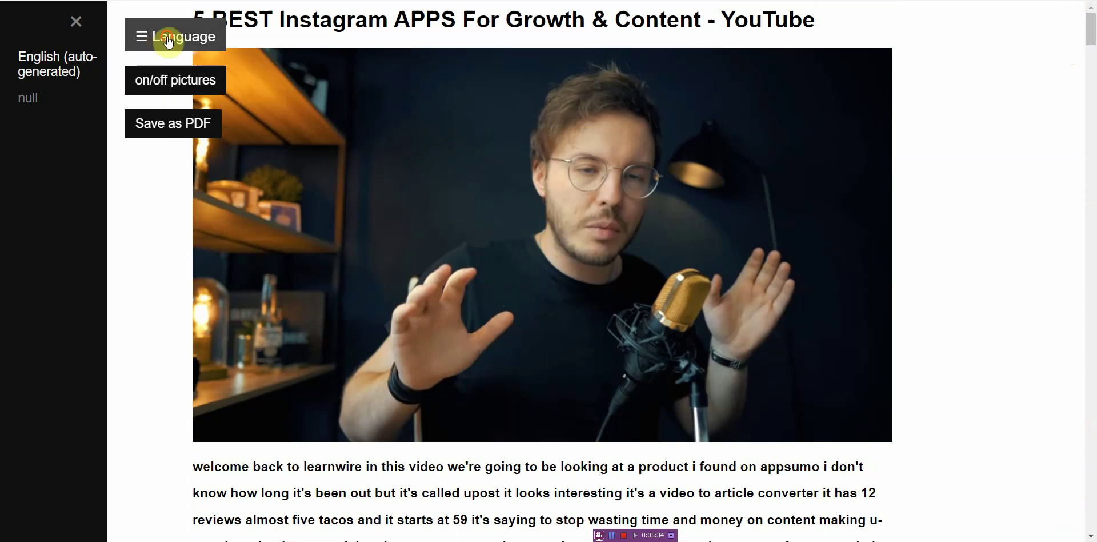
click(143, 36)
drag(198, 10, 697, 323)
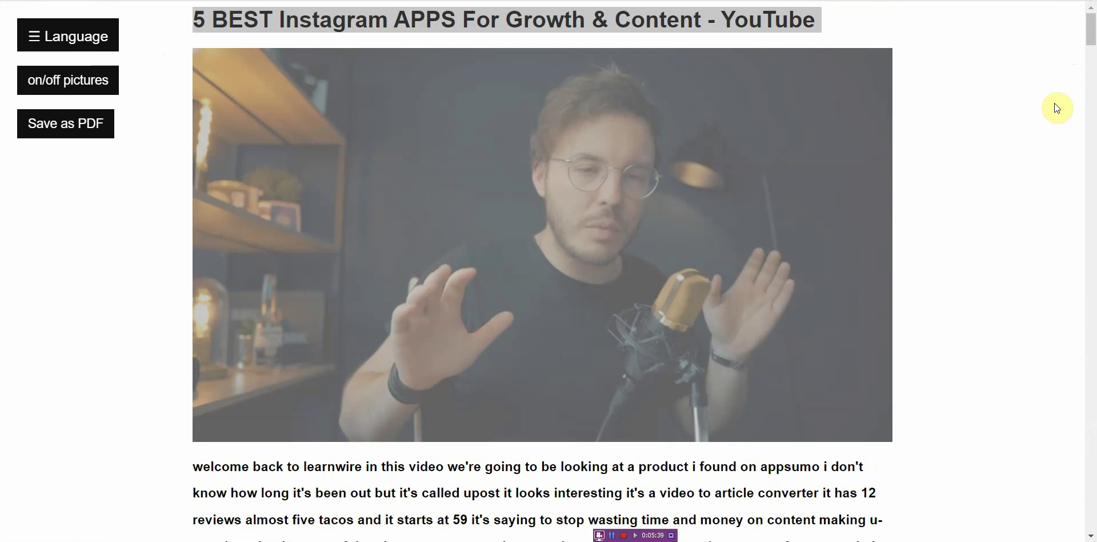
click(1052, 91)
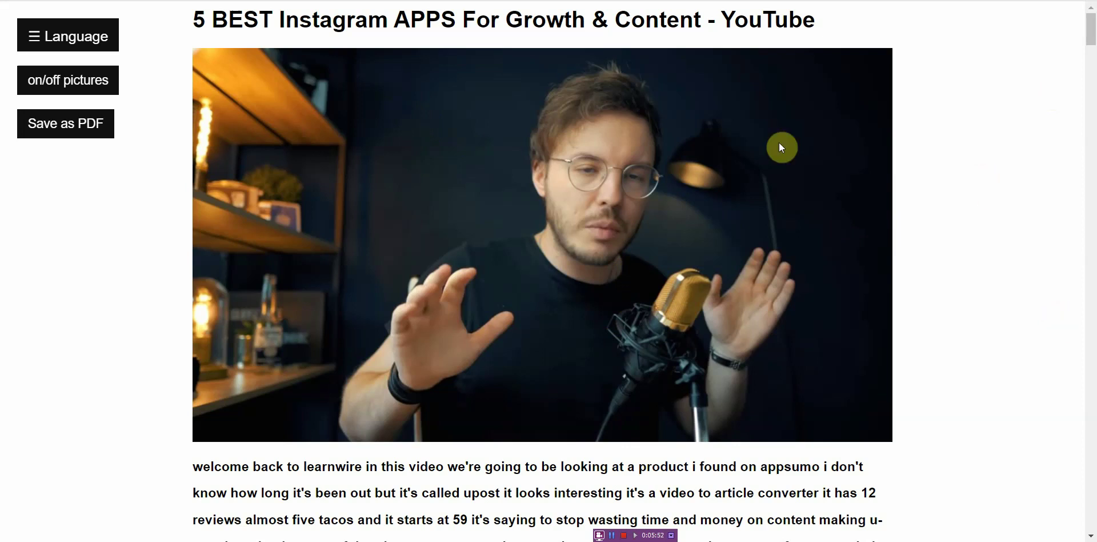
- Hide the article's pictures and copy all of its text
click(85, 82)
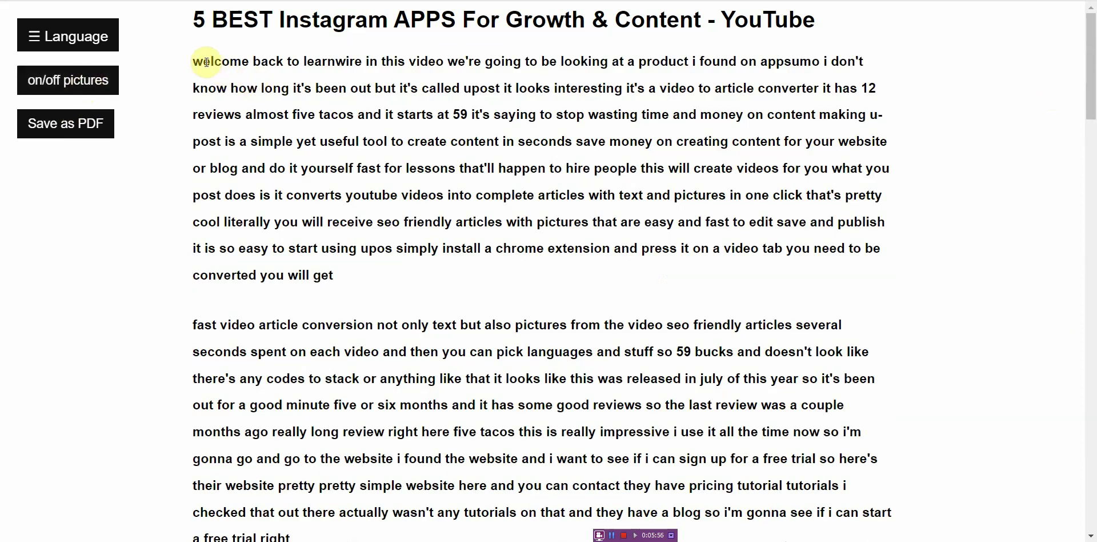
triple_click(369, 155)
drag(369, 155, 629, 537)
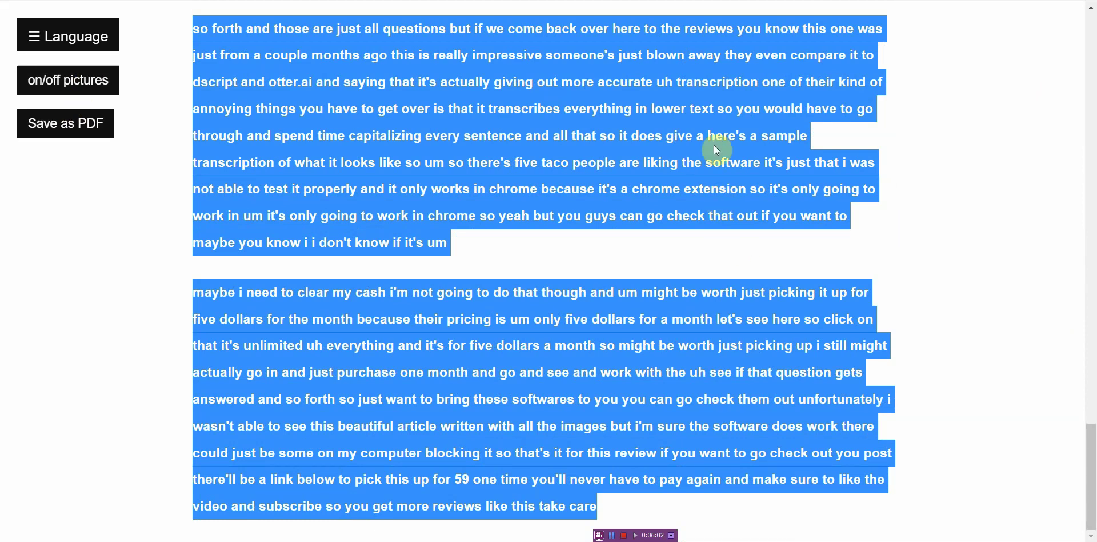
right_click(778, 71)
click(792, 81)
- Paste the article into a new Grammarly document and accept the default writing goals
click(870, 2)
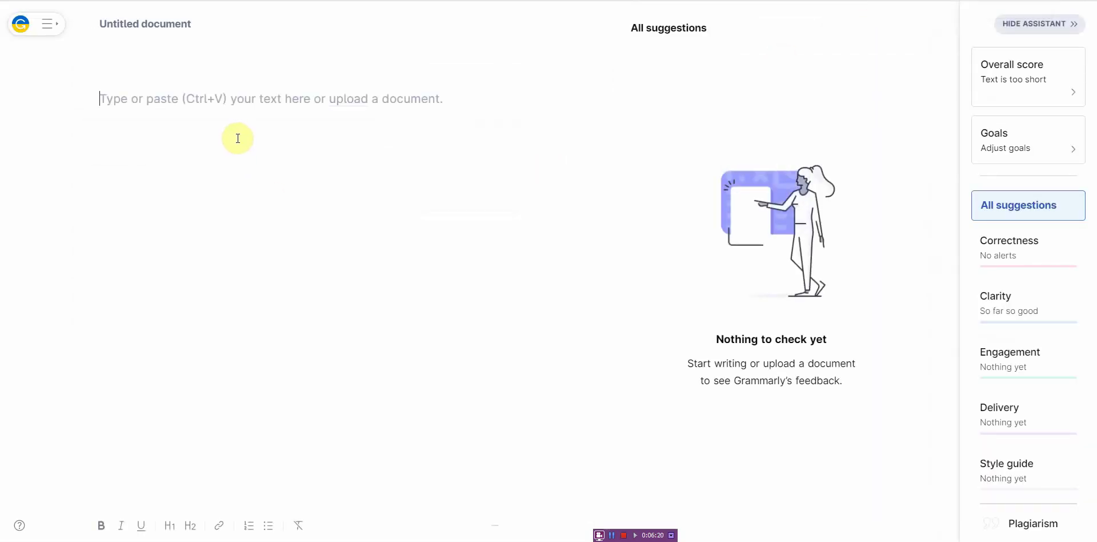
key(ctrl+v)
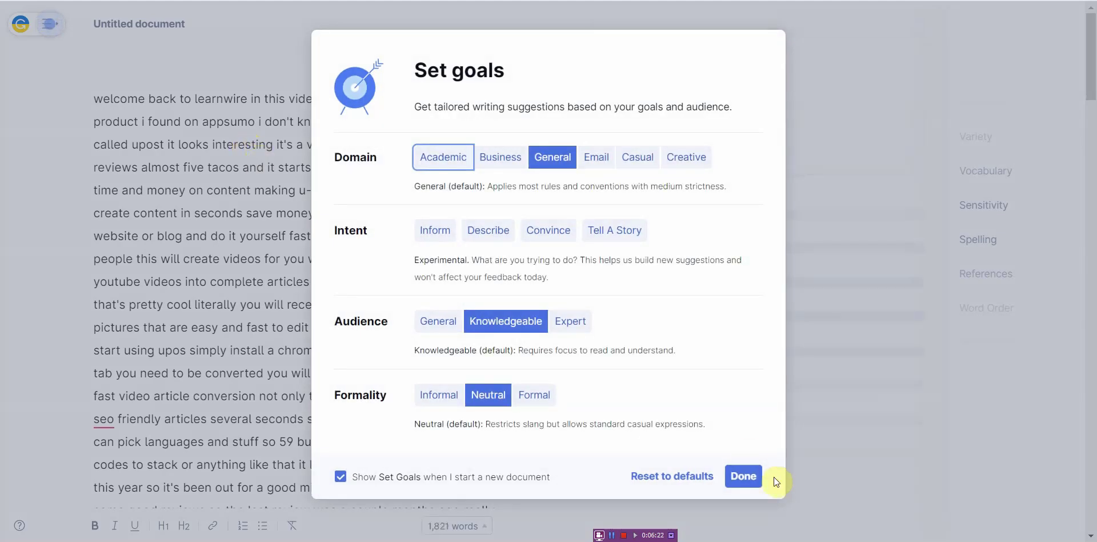
click(742, 482)
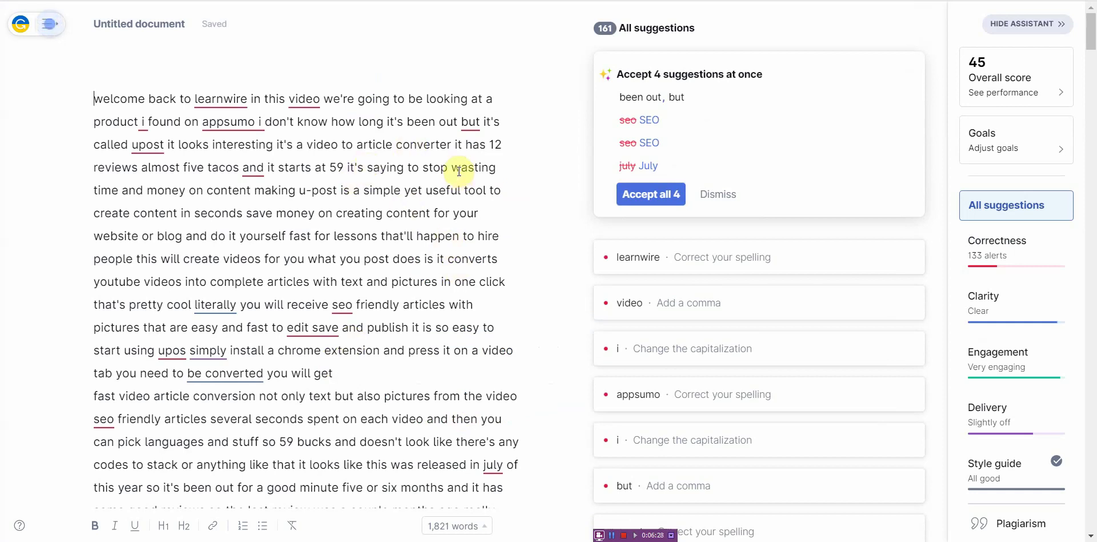
- Run Grammarly's plagiarism check on the 1,821-word pasted article
scroll(437, 243, down, 20)
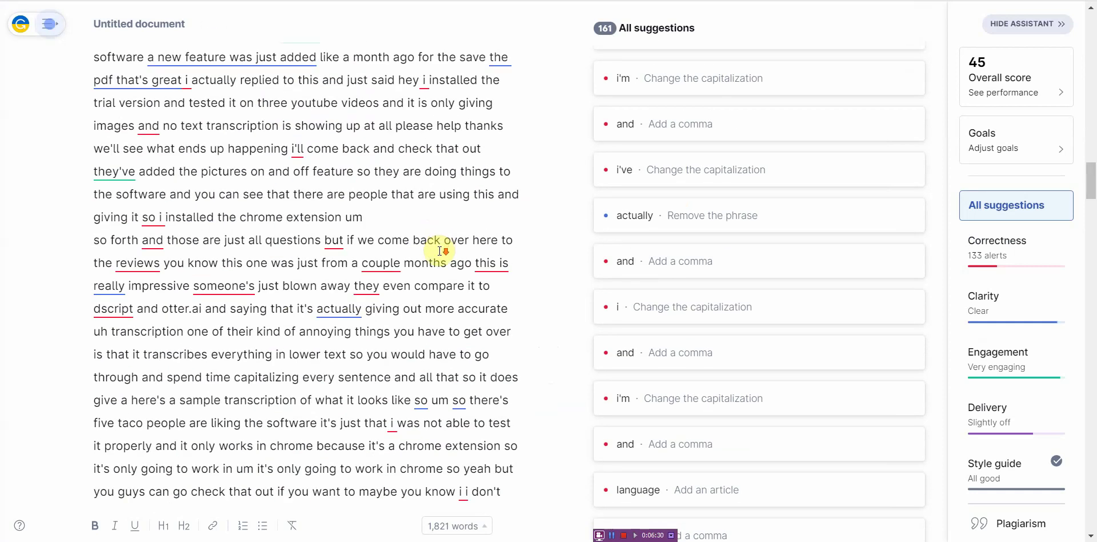
scroll(425, 309, up, 20)
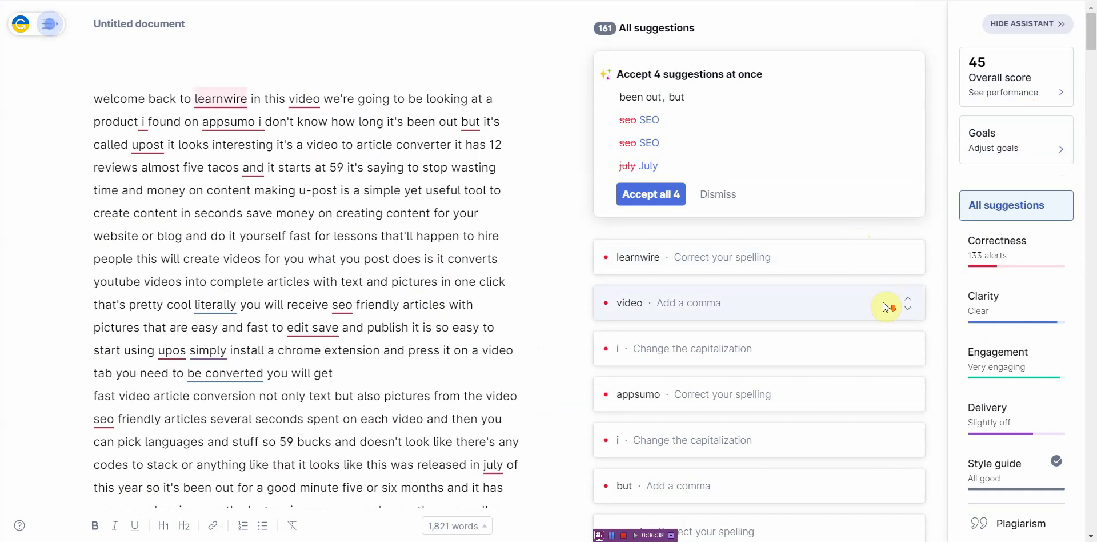
scroll(887, 307, down, 15)
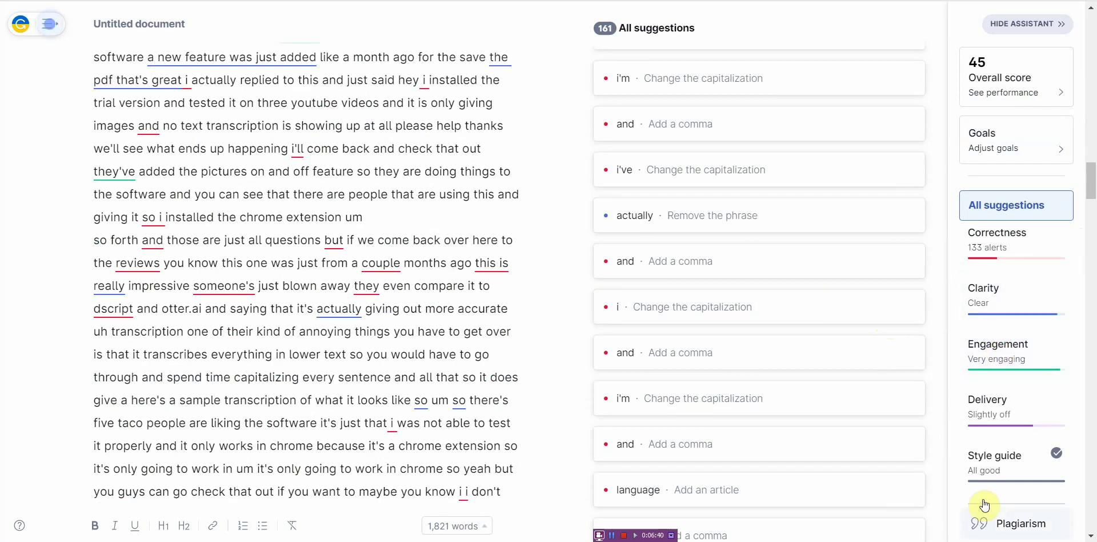
click(1015, 524)
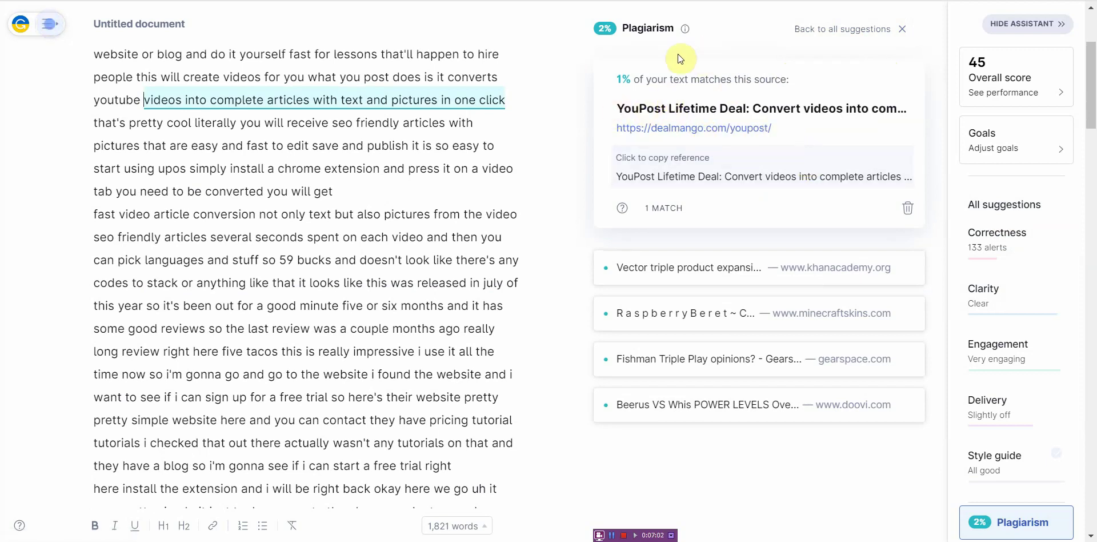
- Review the overall performance details, then filter to the 133 Correctness suggestions
click(1026, 86)
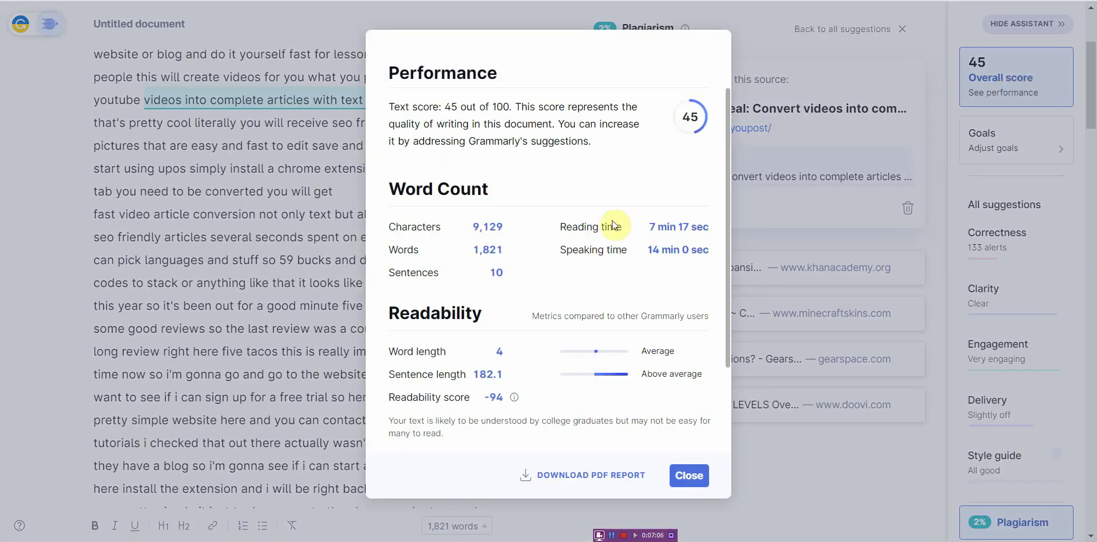
click(791, 71)
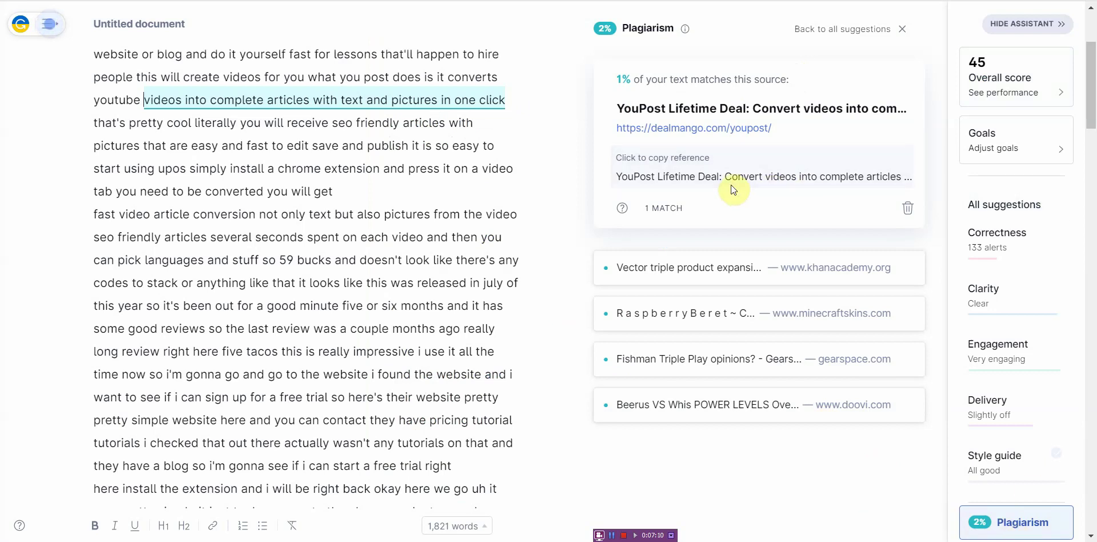
click(1008, 77)
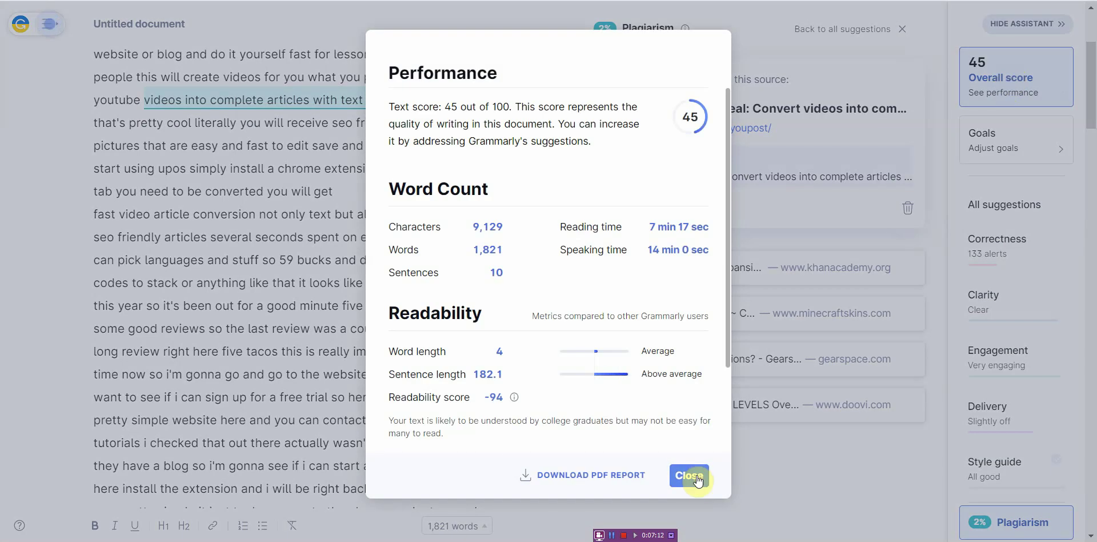
click(692, 475)
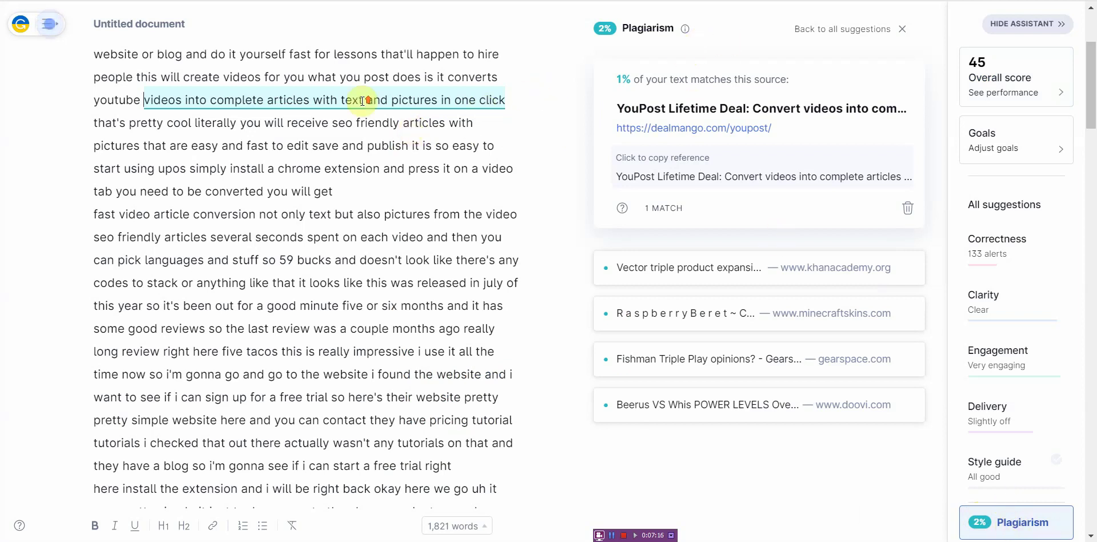
scroll(412, 114, up, 3)
click(1014, 256)
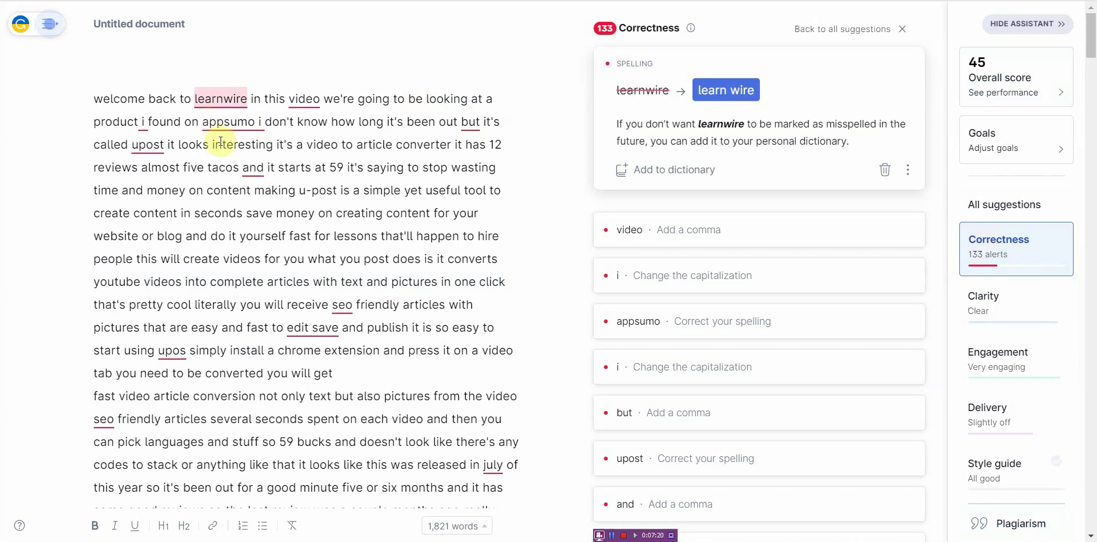
- Add commas before 'and' and 'but' to read 'so forth, and … questions, but'
scroll(246, 192, down, 15)
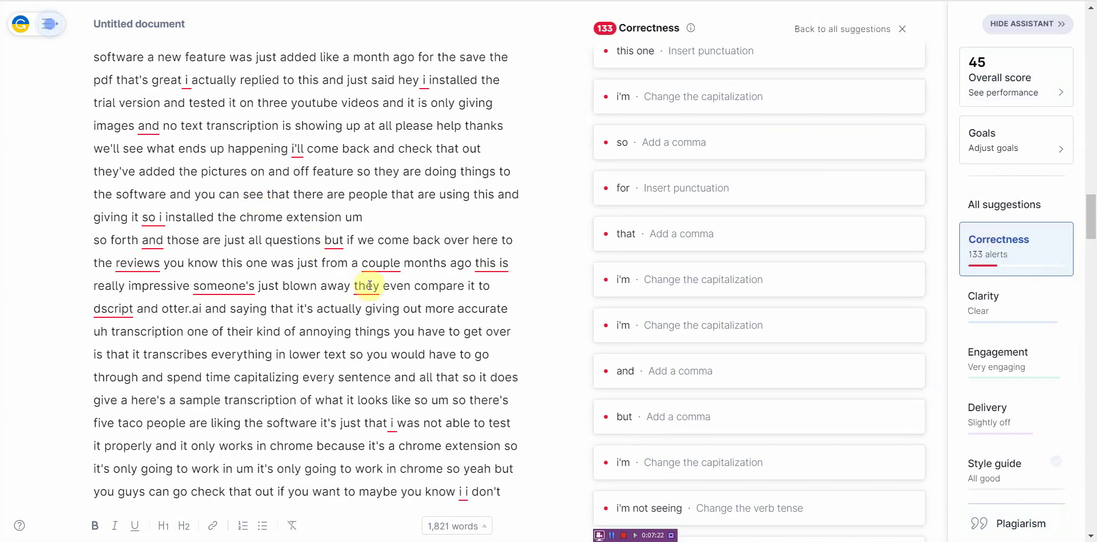
click(153, 243)
click(656, 237)
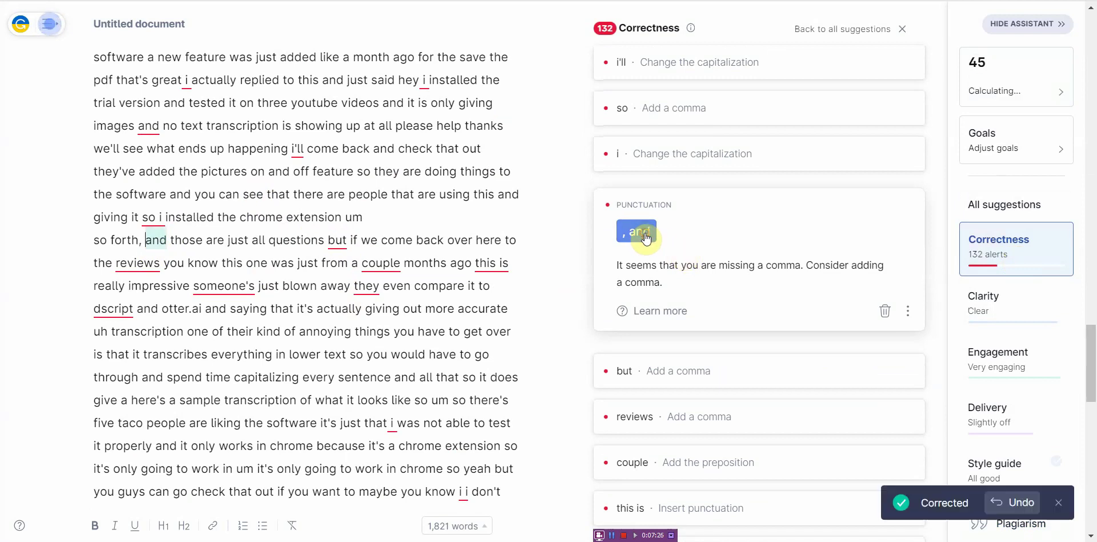
click(333, 240)
click(635, 232)
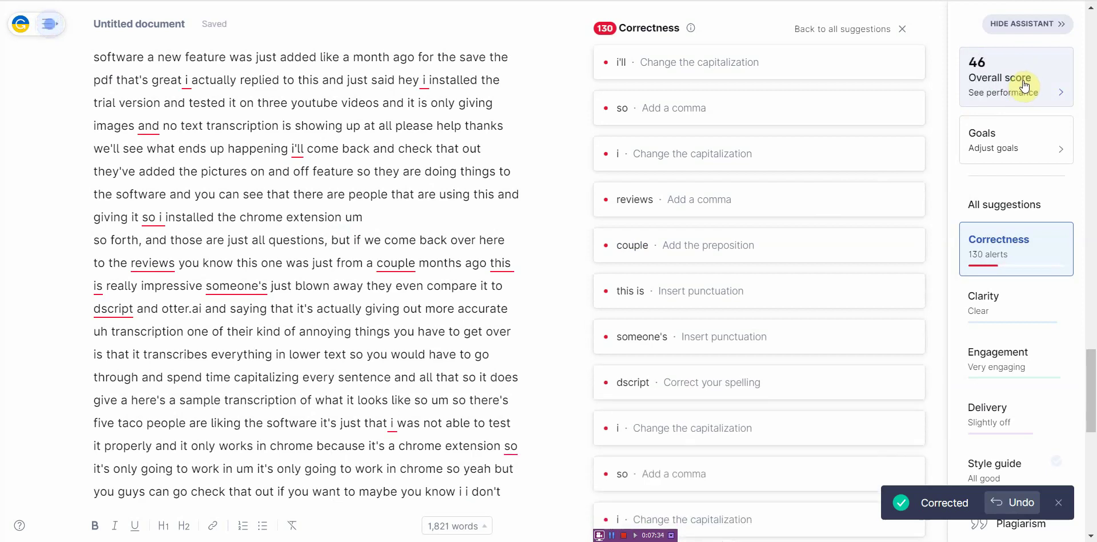
scroll(362, 331, down, 10)
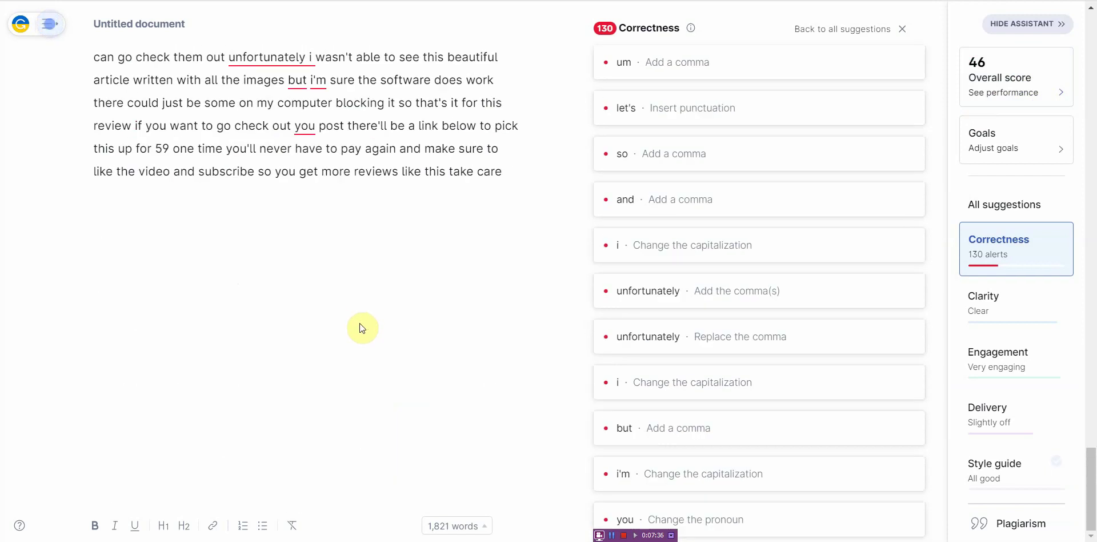
scroll(361, 323, up, 15)
scroll(360, 323, up, 10)
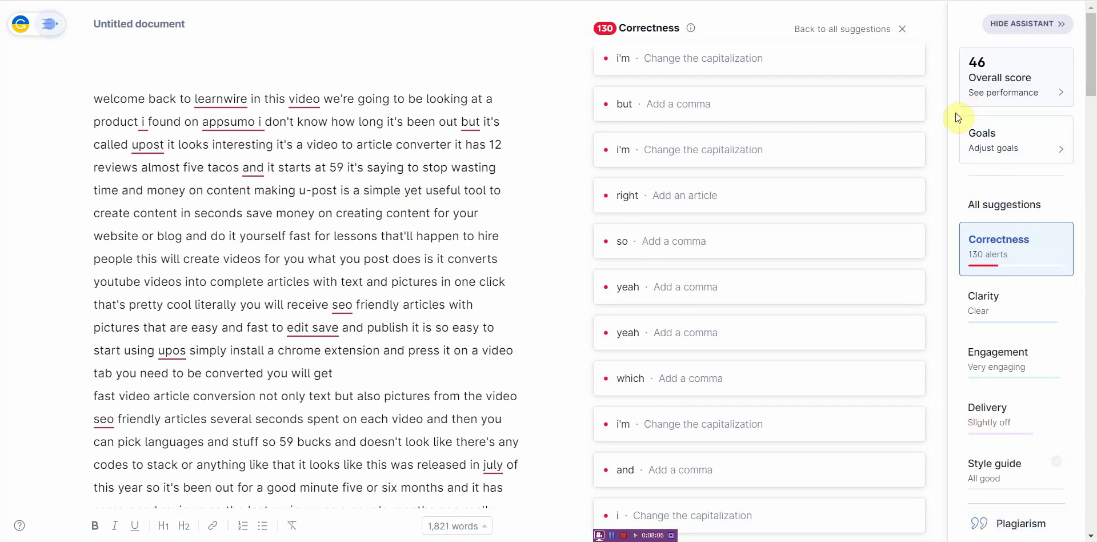
scroll(282, 286, down, 20)
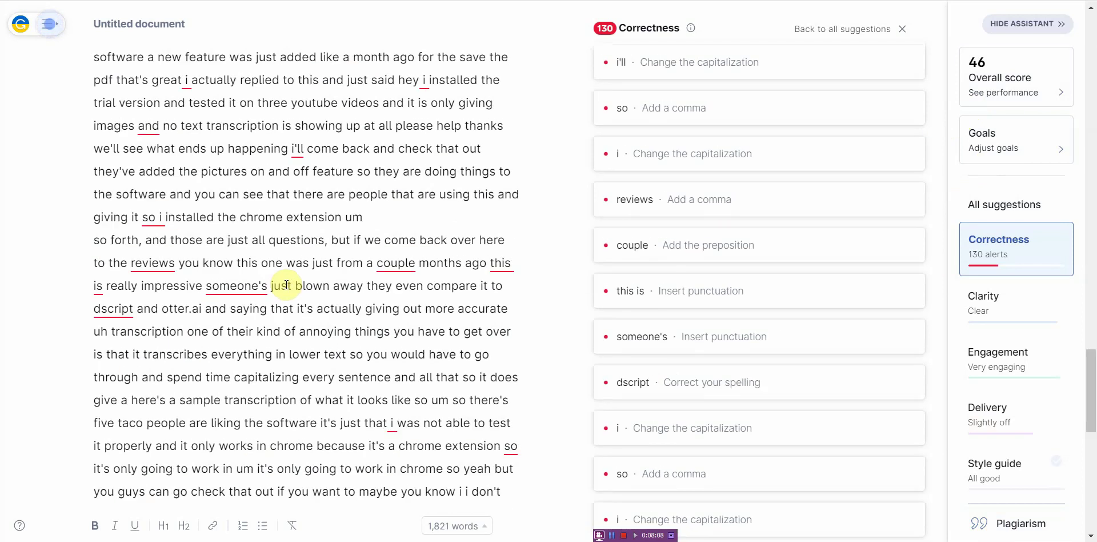
scroll(287, 282, up, 3)
scroll(286, 282, up, 20)
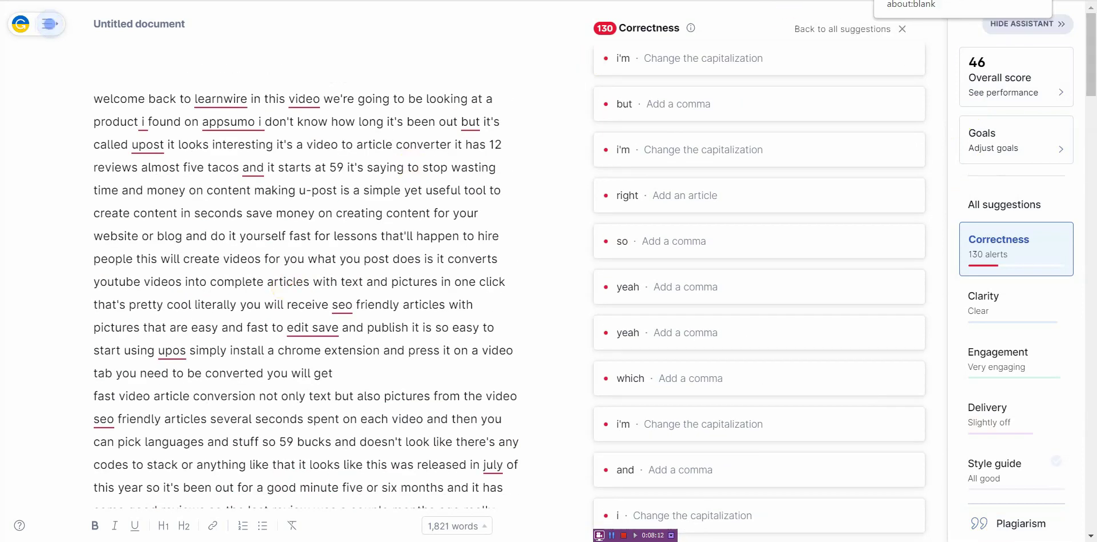
- Show the YouPost article with pictures from its title, then go back to the Grammarly document
click(914, 1)
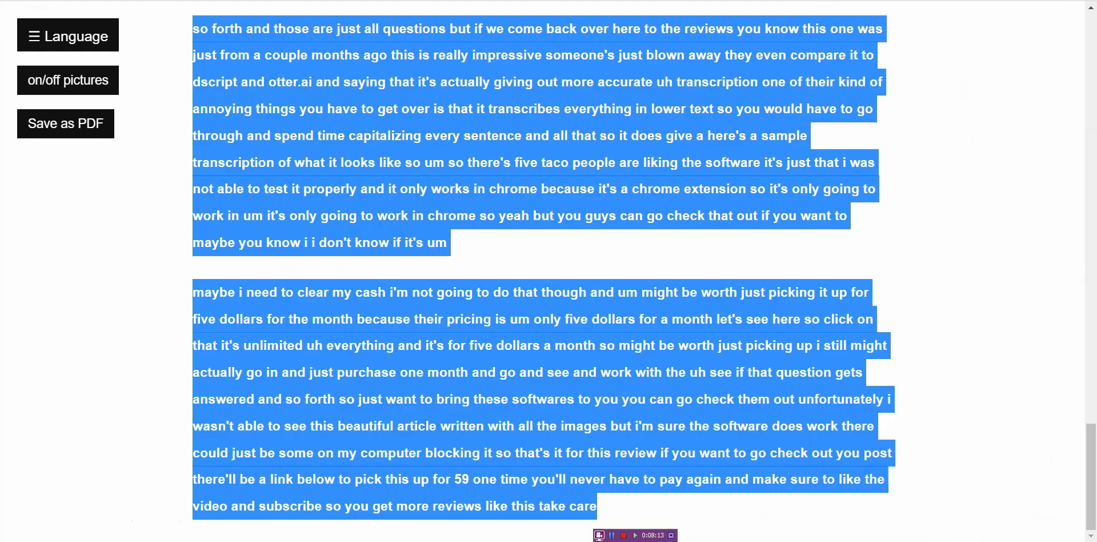
click(71, 81)
click(828, 293)
scroll(927, 290, up, 20)
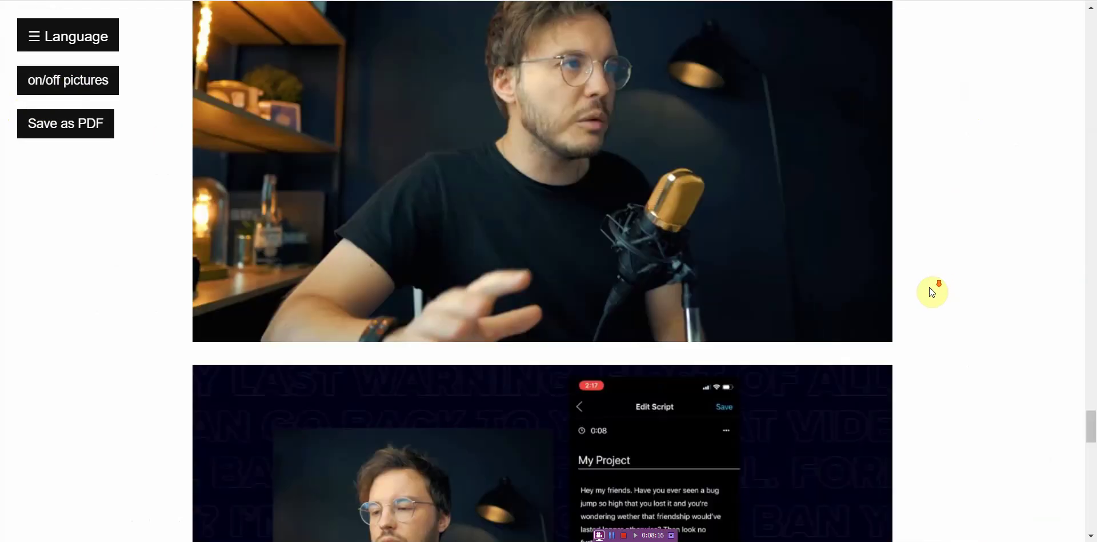
scroll(915, 294, up, 15)
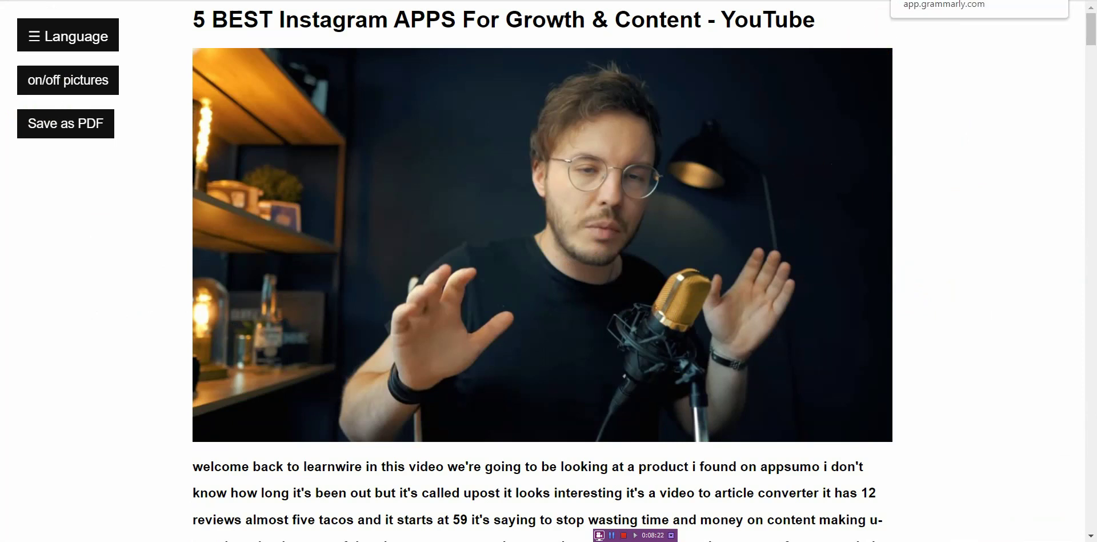
click(903, 0)
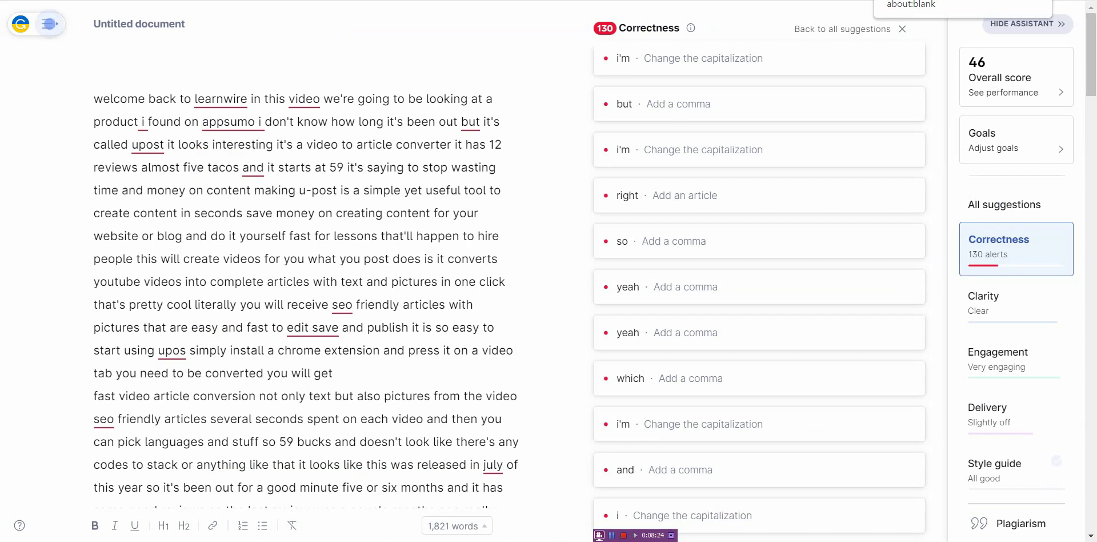
click(243, 195)
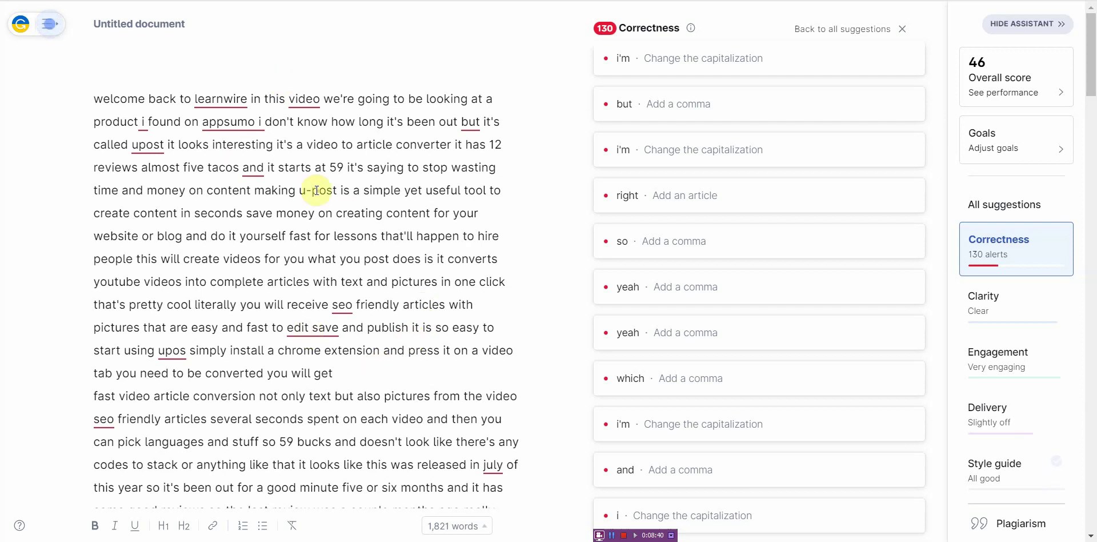
click(397, 373)
scroll(495, 303, down, 1)
scroll(495, 303, down, 20)
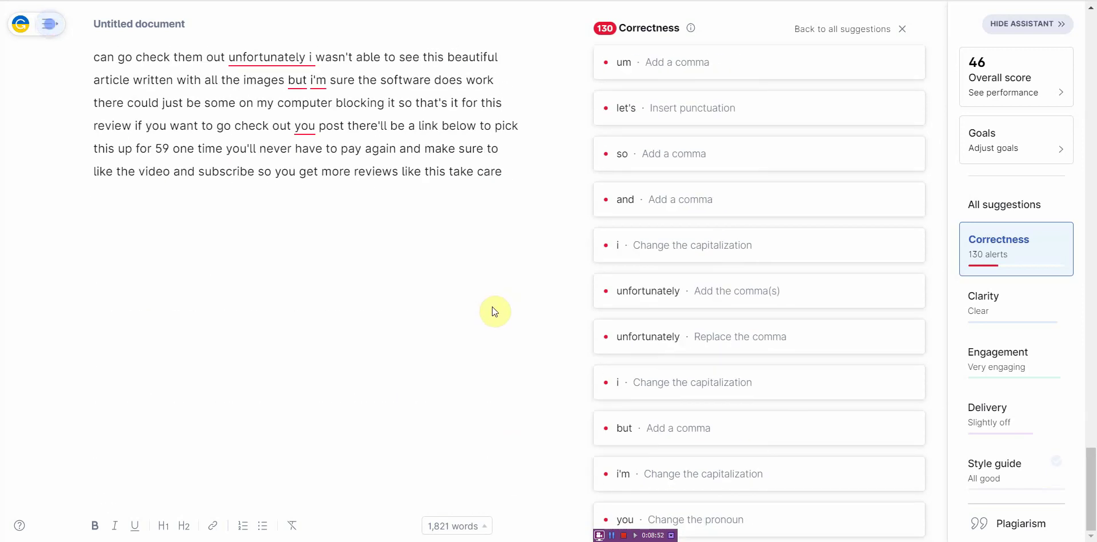
scroll(495, 304, up, 20)
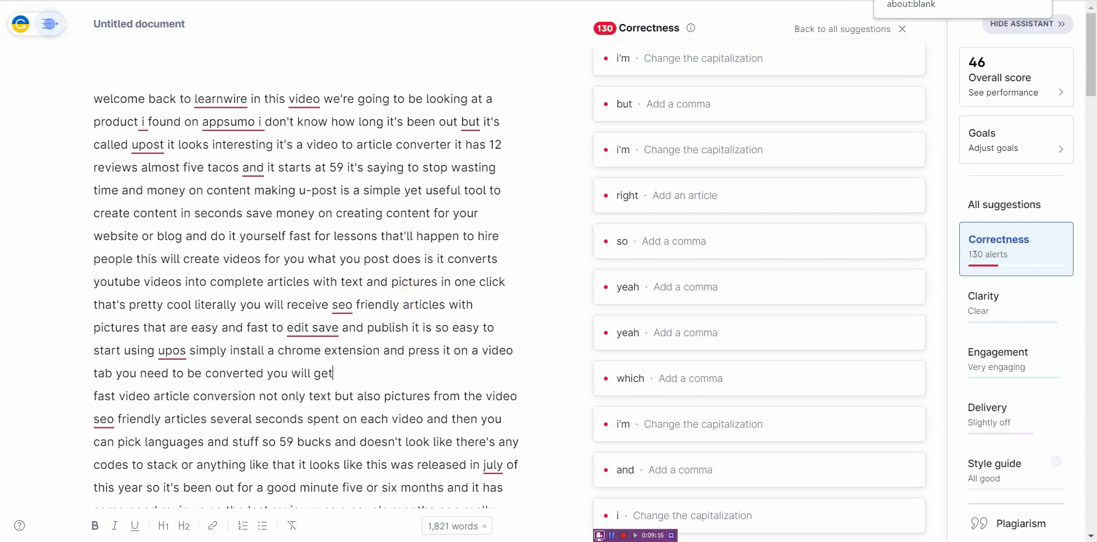
- Switch with Ctrl+Tab to the AppSumo YouPost $59.00 lifetime deal page
key(ctrl+Tab)
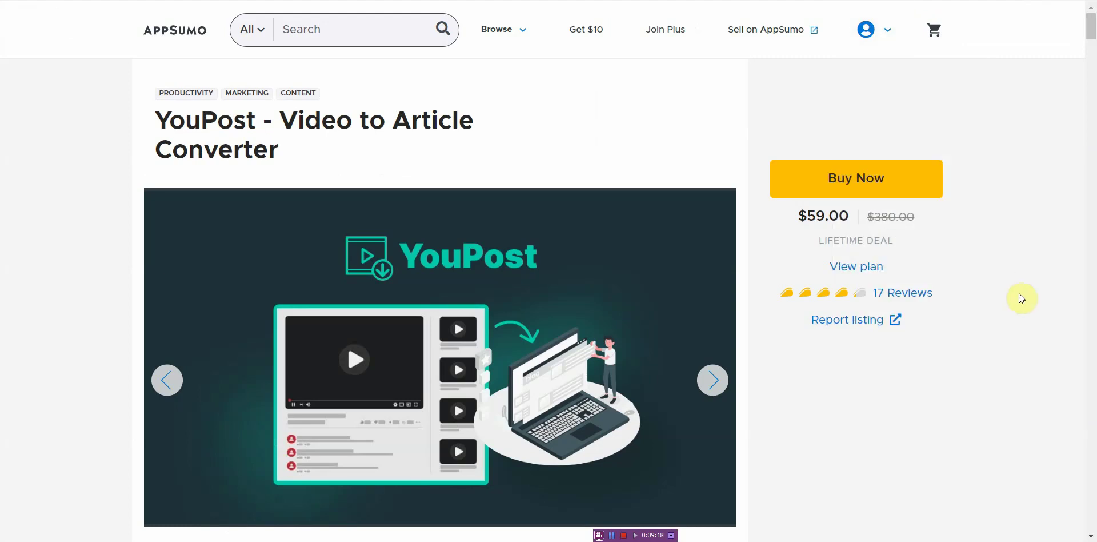